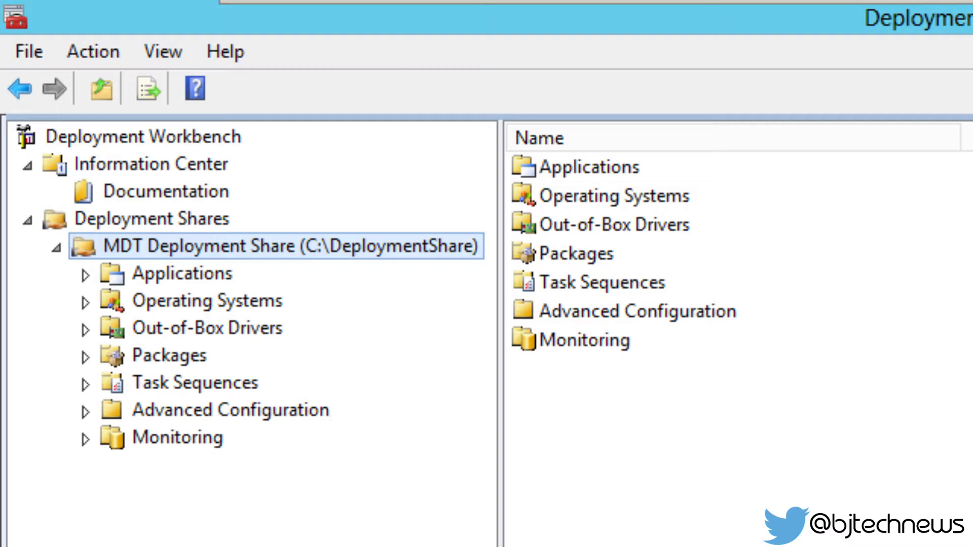
Browse the Windows 10 x64 and x86 images, then view the empty Applications folder
{"action": "left_click", "coordinate": [85, 302]}
{"action": "left_click", "coordinate": [185, 330]}
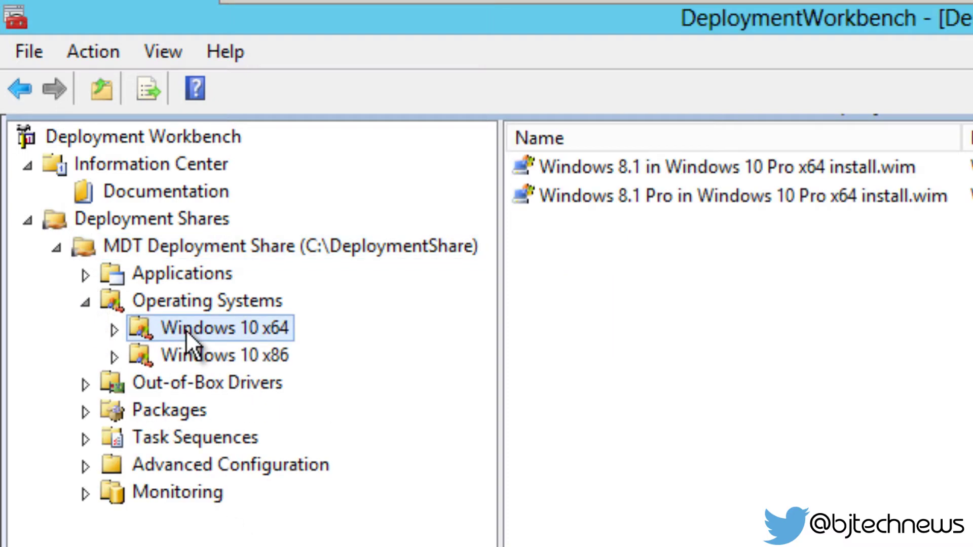
{"action": "left_click", "coordinate": [263, 357]}
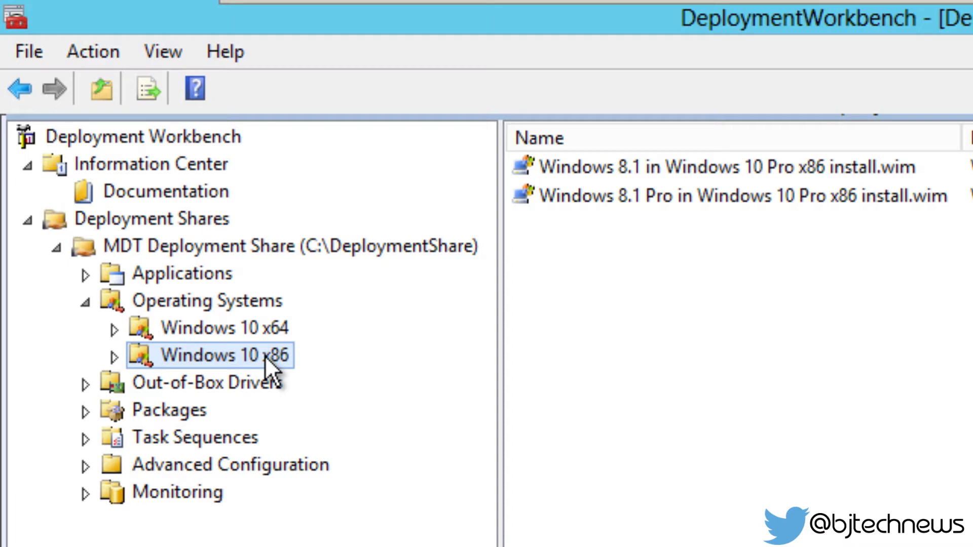
{"action": "left_click", "coordinate": [182, 273]}
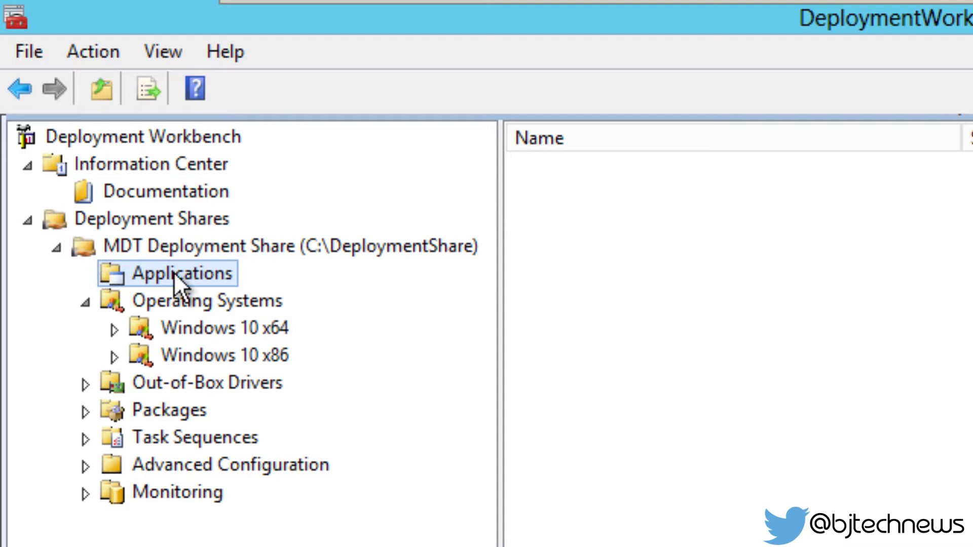
Add a new folder named Firefox under the Applications node
{"action": "right_click", "coordinate": [190, 272]}
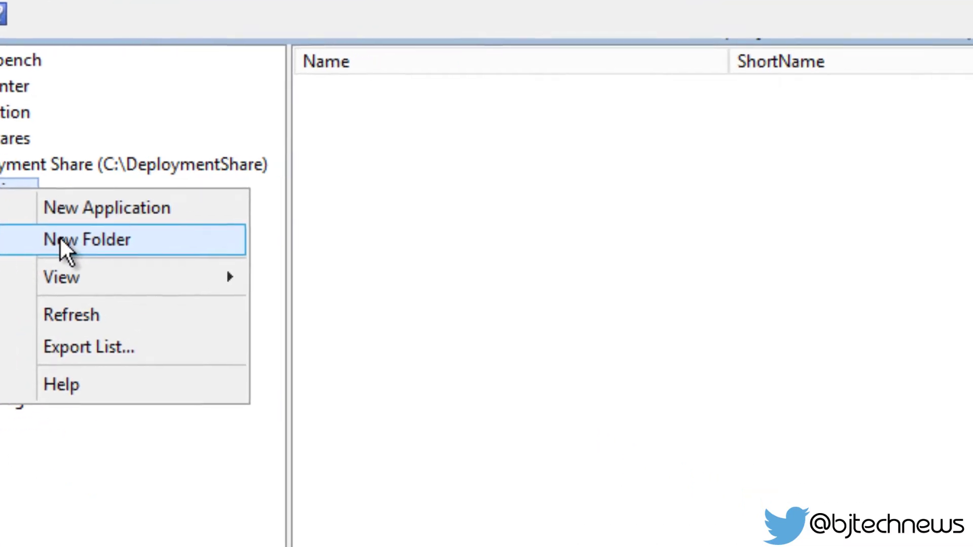
{"action": "left_click", "coordinate": [268, 334]}
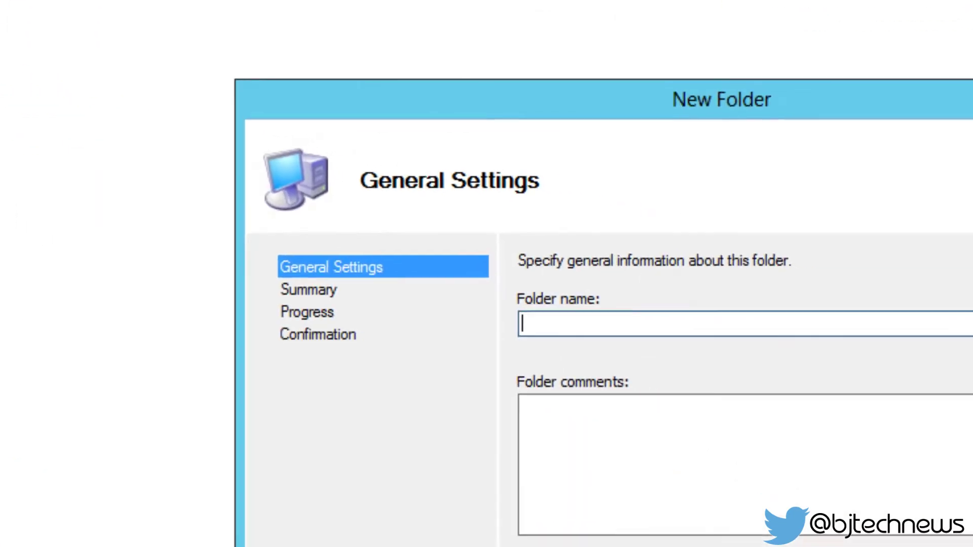
{"action": "type", "text": "Fire"}
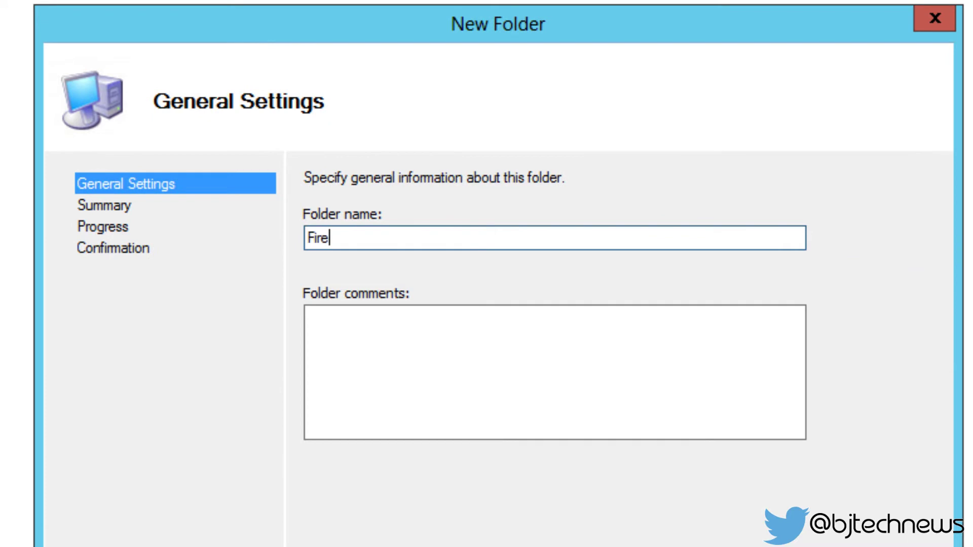
{"action": "type", "text": "fox"}
{"action": "key", "text": "Return"}
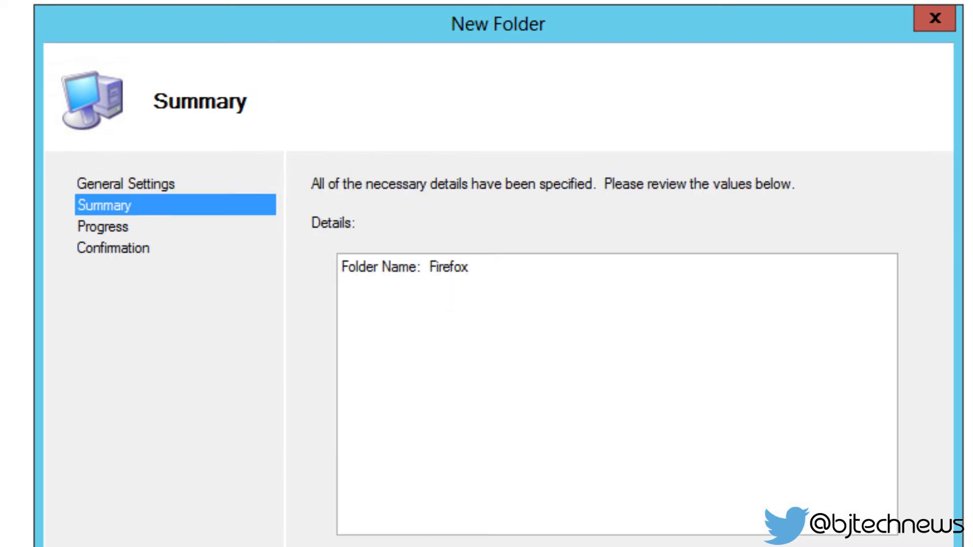
{"action": "key", "text": "Return"}
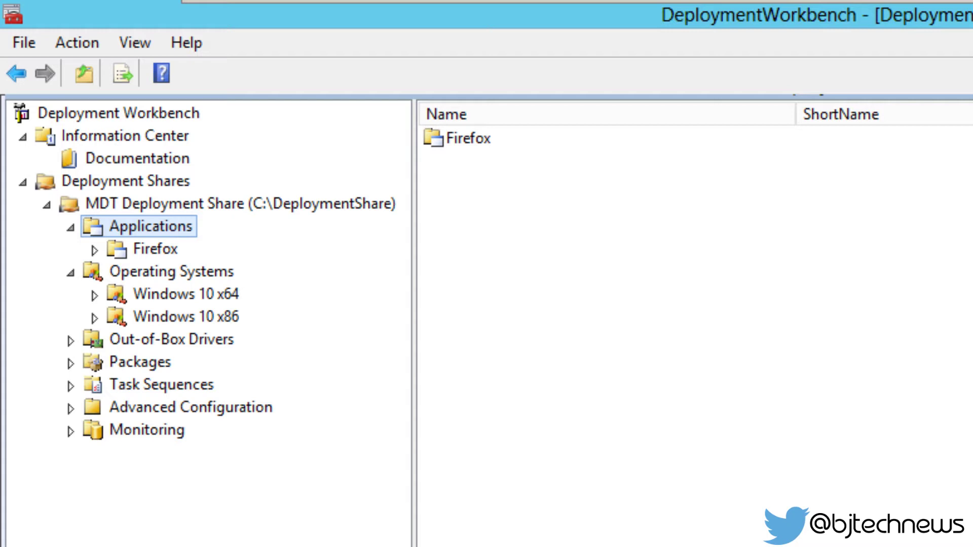
Begin a source-files application in Firefox: Mozilla, Firefox, version 35.0.1, en-US
{"action": "right_click", "coordinate": [144, 246]}
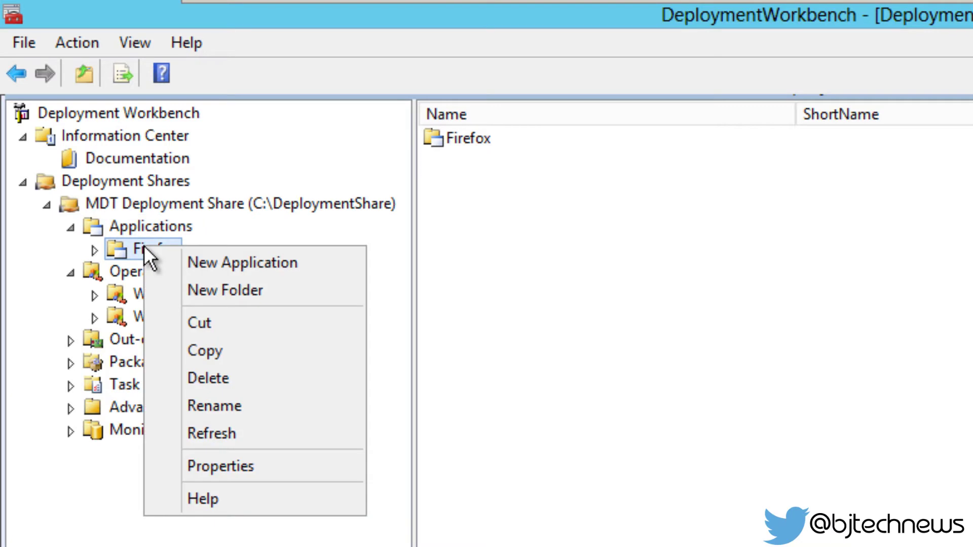
{"action": "left_click", "coordinate": [235, 262]}
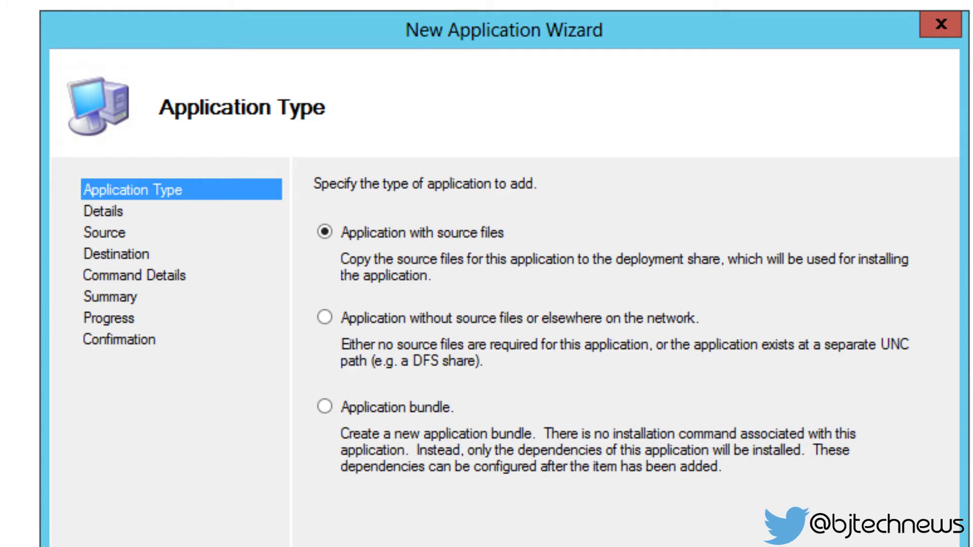
{"action": "key", "text": "Return"}
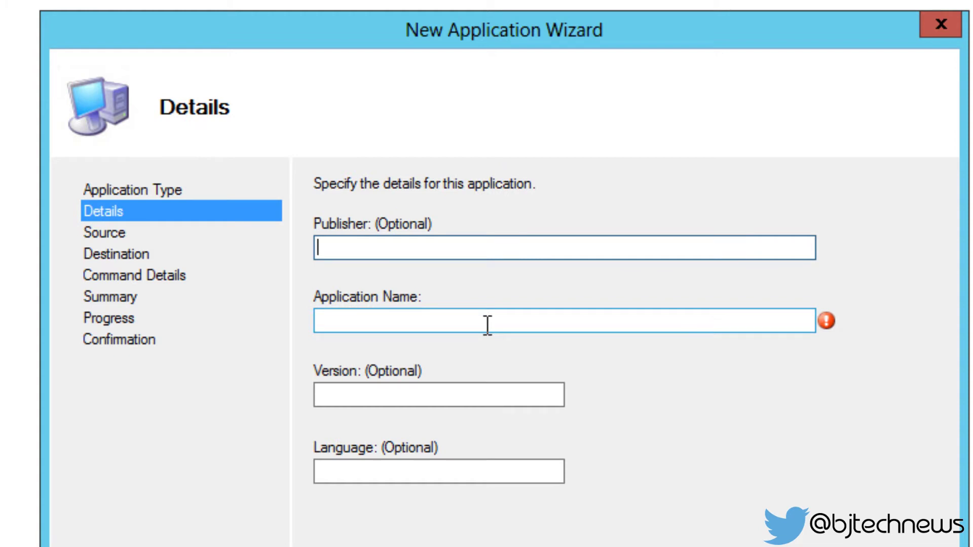
{"action": "type", "text": "Mozilla"}
{"action": "left_click", "coordinate": [487, 325]}
{"action": "type", "text": "Fir"}
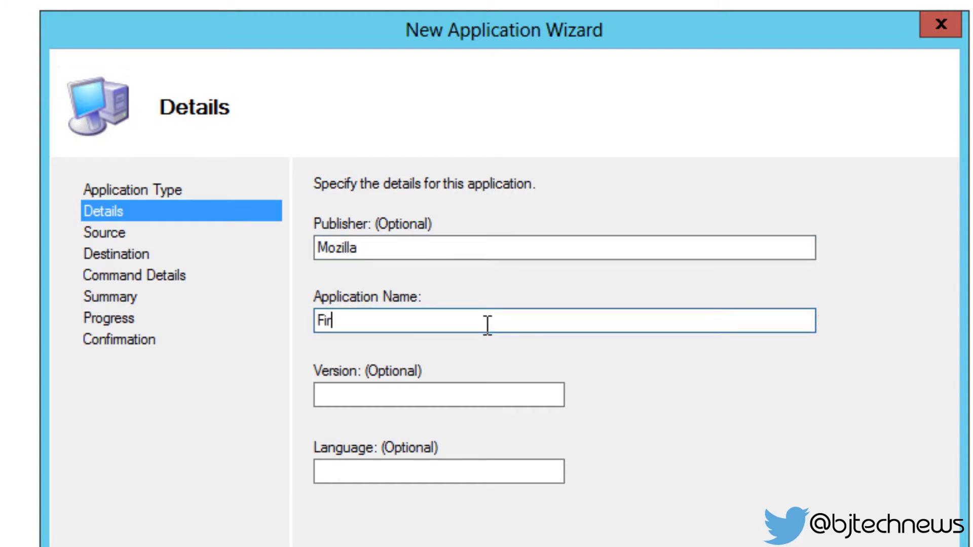
{"action": "type", "text": "efox"}
{"action": "key", "text": "Tab"}
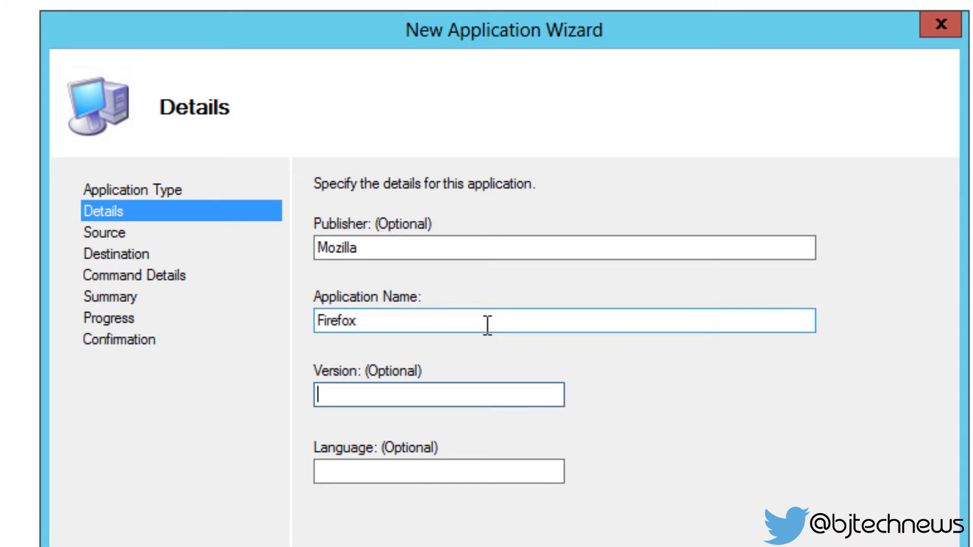
{"action": "type", "text": "35.0"}
{"action": "type", "text": ".1"}
{"action": "left_click", "coordinate": [471, 470]}
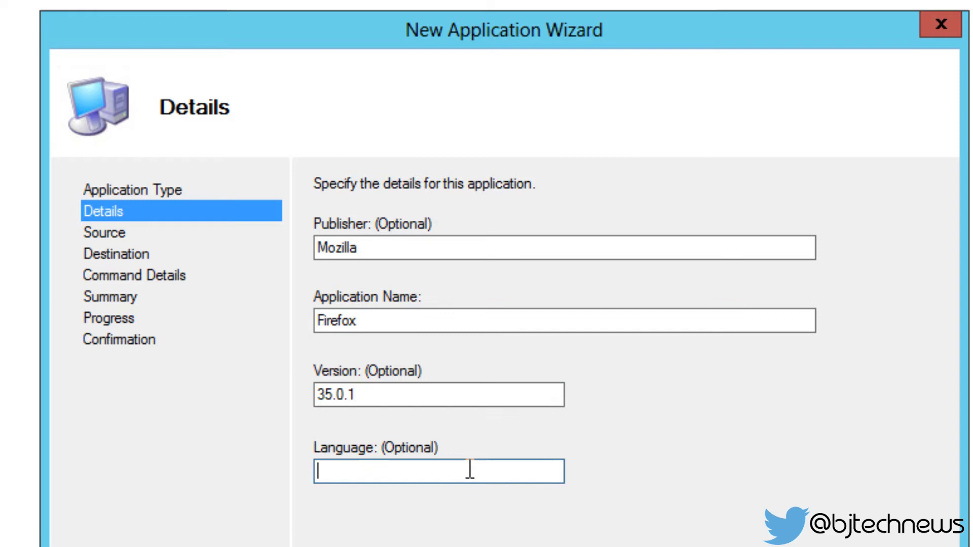
{"action": "type", "text": "en-US"}
Select Z:\MDT Setup\Firefox as the application's source directory
{"action": "key", "text": "Return"}
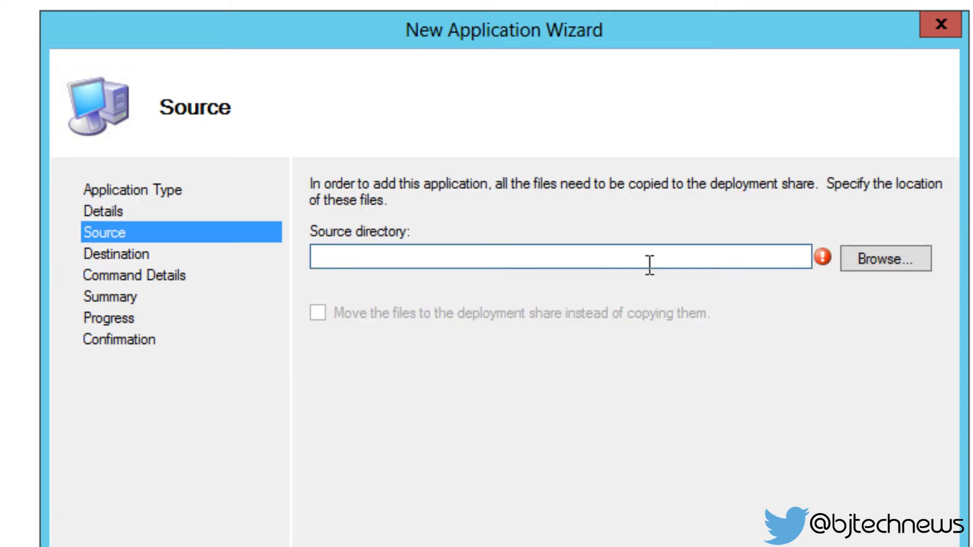
{"action": "left_click", "coordinate": [860, 262]}
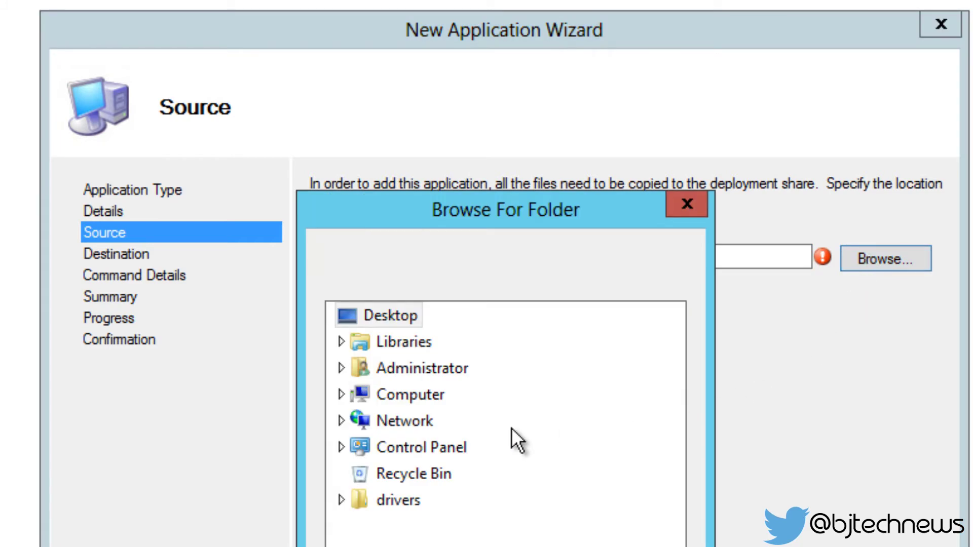
{"action": "left_click", "coordinate": [340, 395]}
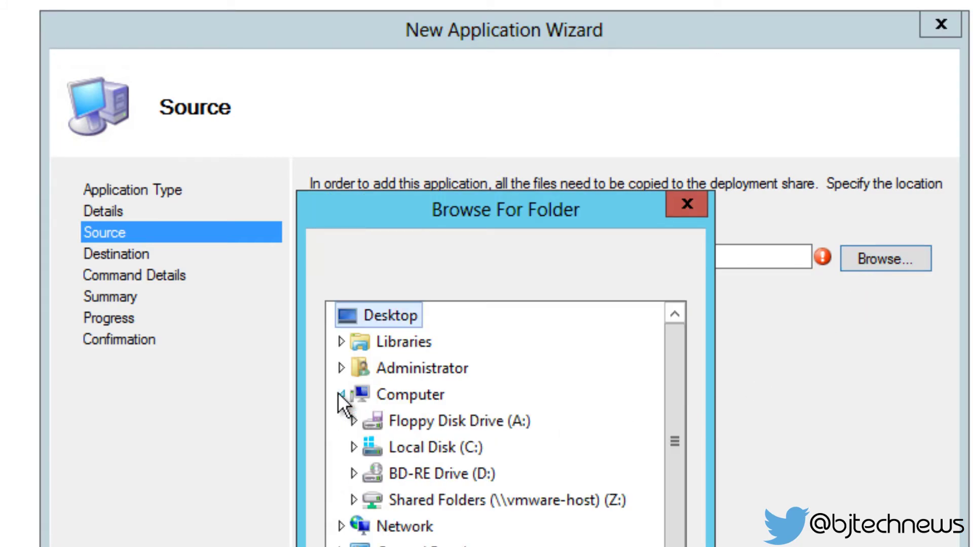
{"action": "double_click", "coordinate": [434, 499]}
{"action": "left_click", "coordinate": [411, 526]}
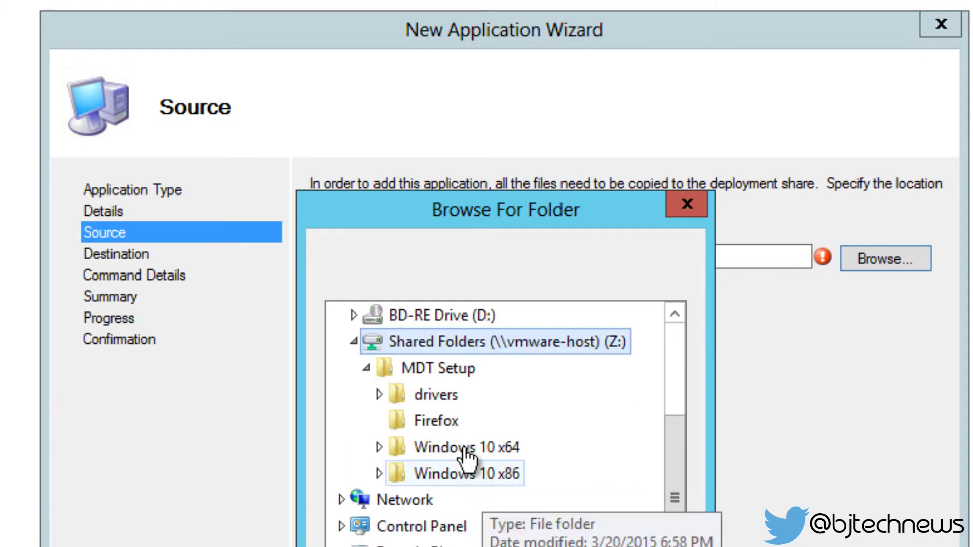
{"action": "left_click", "coordinate": [435, 421]}
{"action": "key", "text": "Return"}
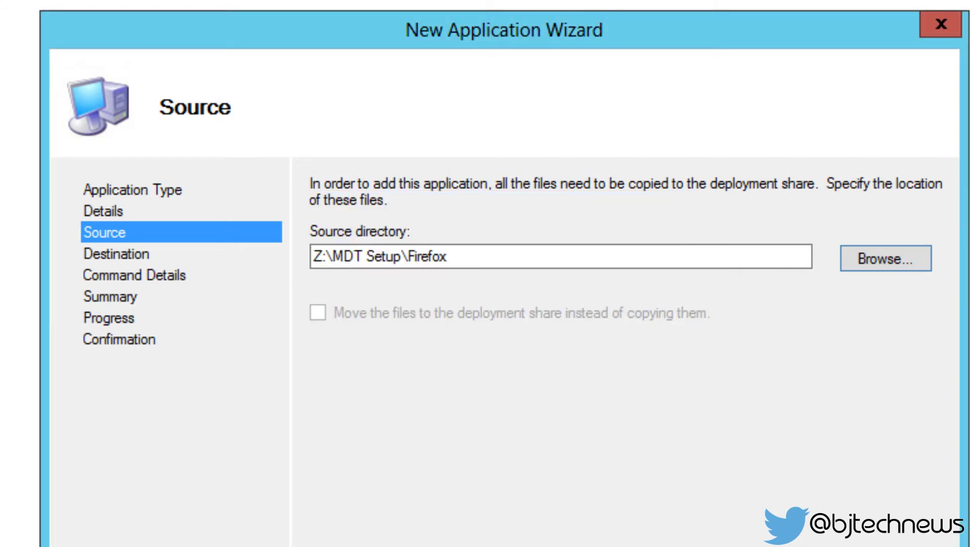
{"action": "key", "text": "Return"}
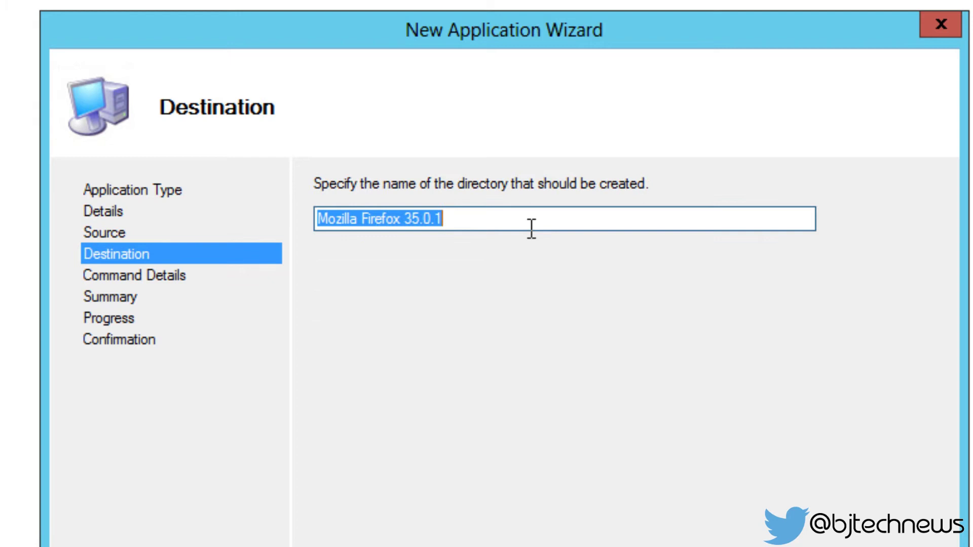
Accept destination 'Mozilla Firefox 35.0.1' and locate the installer in Z:\MDT Setup\Firefox
{"action": "key", "text": "Return"}
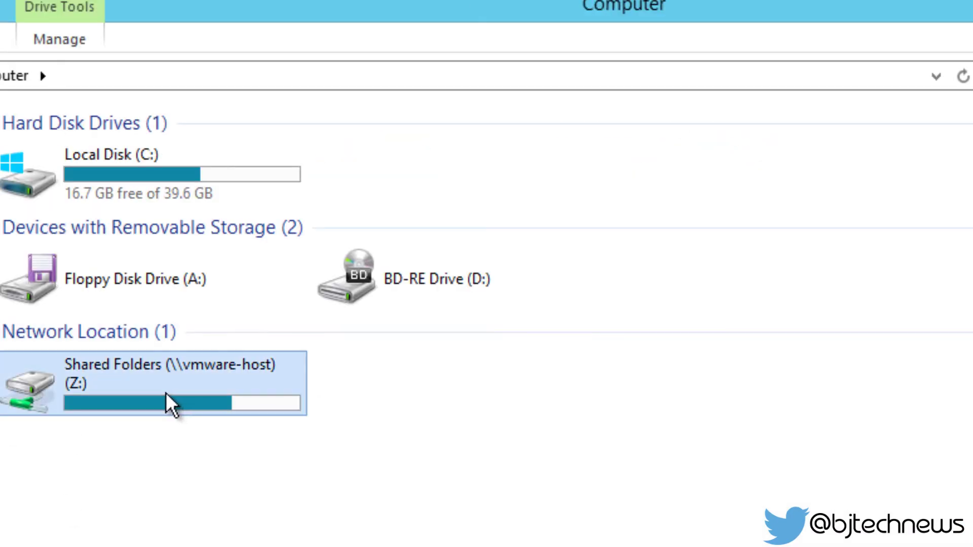
{"action": "double_click", "coordinate": [170, 392]}
{"action": "double_click", "coordinate": [82, 153]}
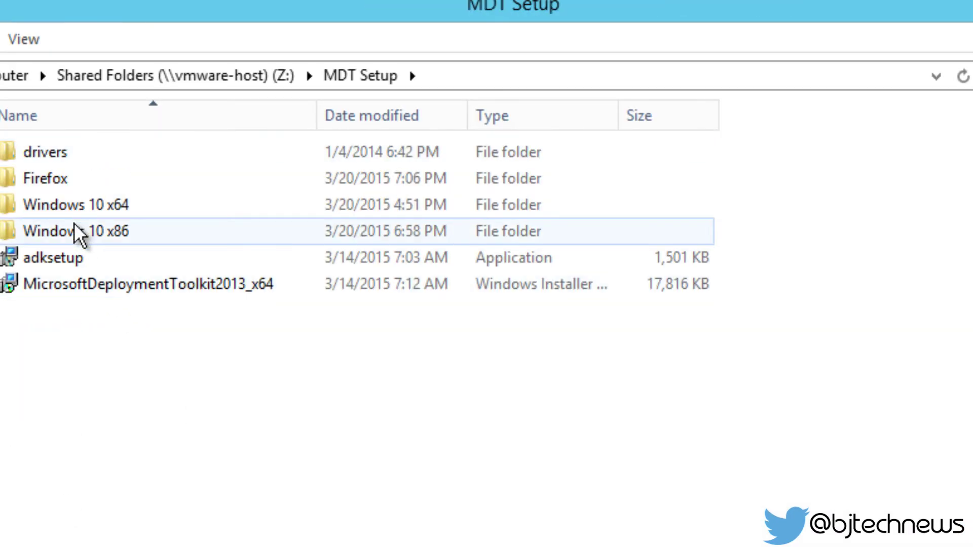
{"action": "double_click", "coordinate": [46, 178]}
{"action": "left_click", "coordinate": [106, 153]}
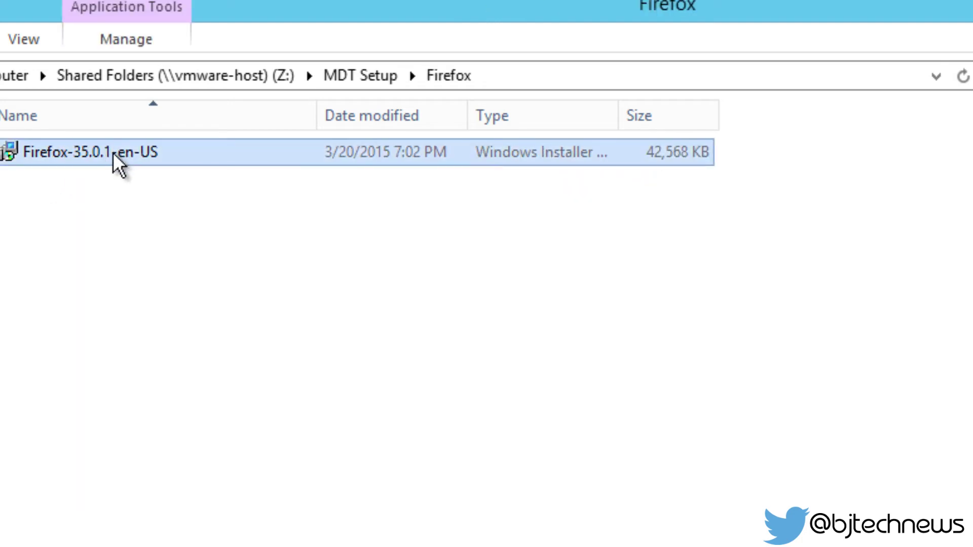
{"action": "left_click", "coordinate": [113, 153]}
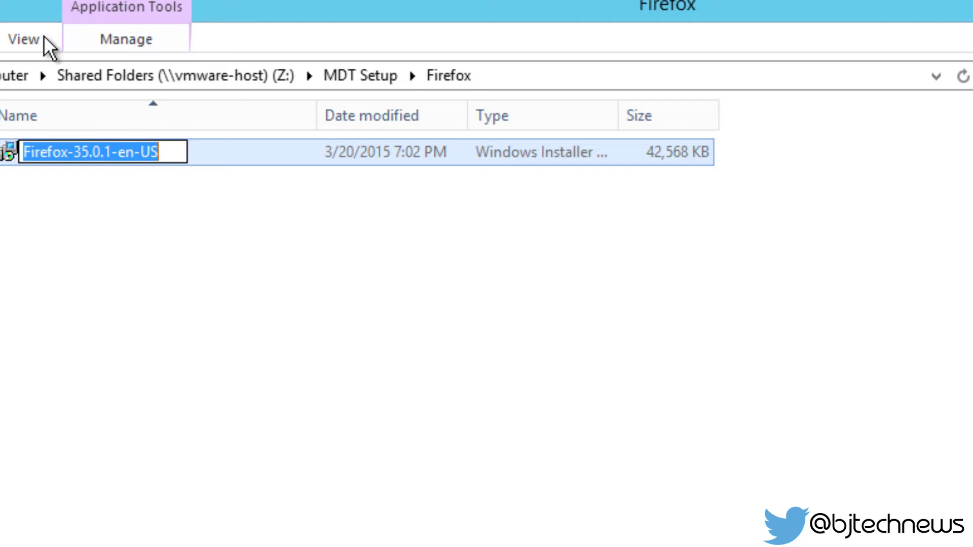
Show file name extensions and select the full name Firefox-35.0.1-en-US.msi
{"action": "left_click", "coordinate": [23, 39]}
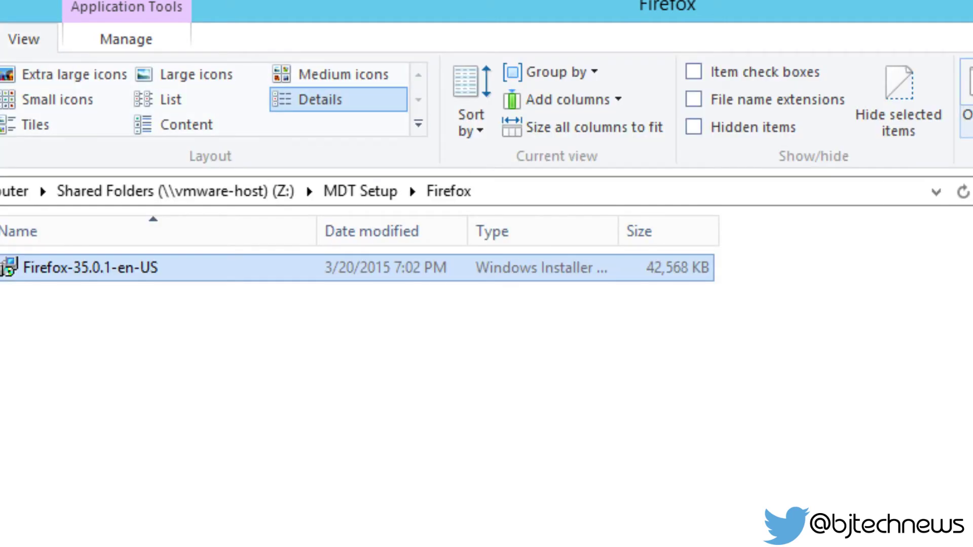
{"action": "left_click", "coordinate": [692, 100]}
{"action": "left_click", "coordinate": [175, 268]}
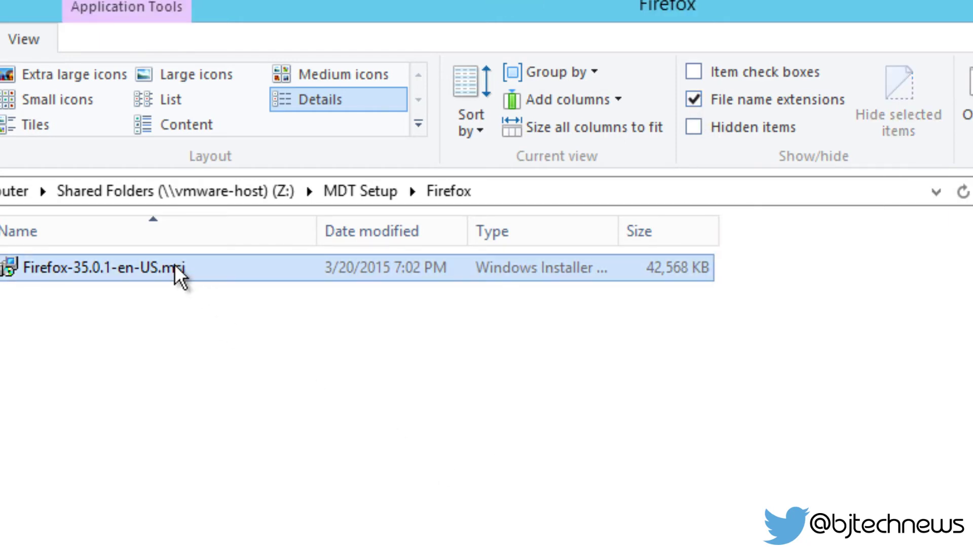
{"action": "left_click", "coordinate": [198, 269]}
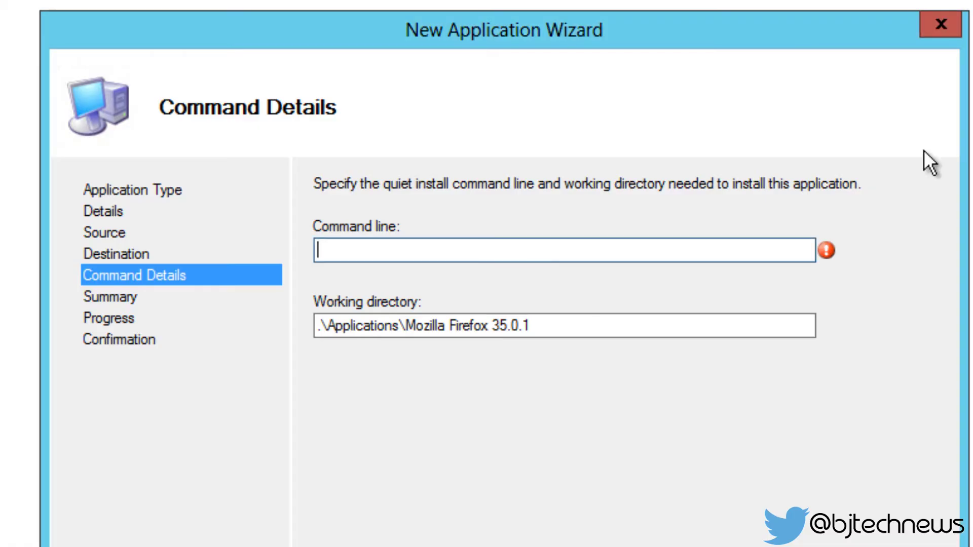
Enter install command 'Firefox-35.0.1-en-US.msi /quiet /norestart' and run the import
{"action": "left_click", "coordinate": [430, 251]}
{"action": "type", "text": "Firefox-35.0.1-en-US.msi"}
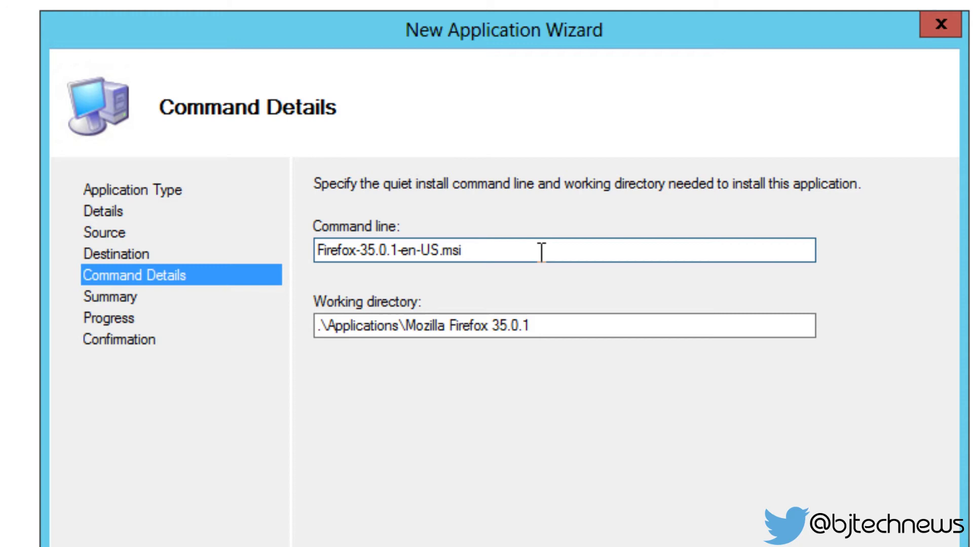
{"action": "type", "text": "/"}
{"action": "type", "text": "qe"}
{"action": "key", "text": "BackSpace"}
{"action": "type", "text": "uie"}
{"action": "type", "text": "t /"}
{"action": "type", "text": "norestar"}
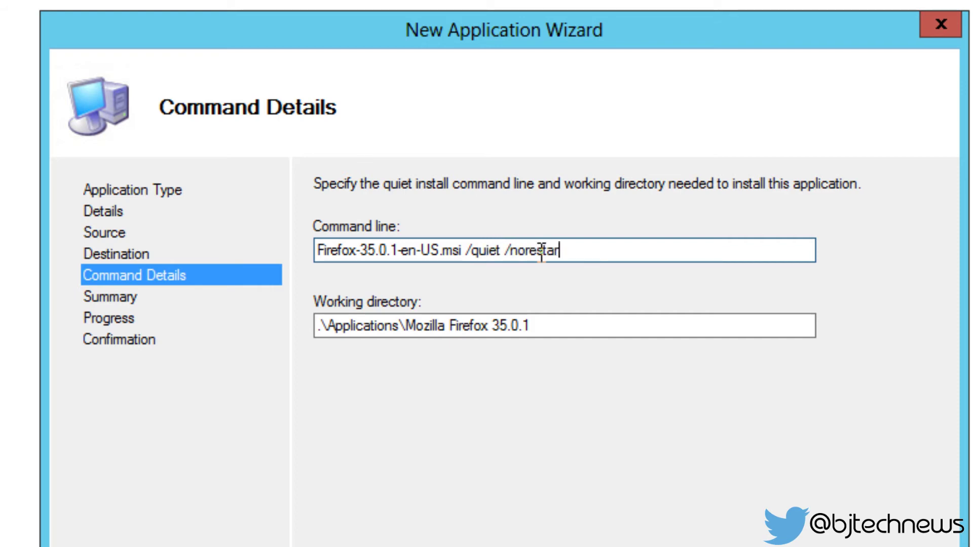
{"action": "type", "text": "t"}
{"action": "key", "text": "Return"}
{"action": "key", "text": "Return"}
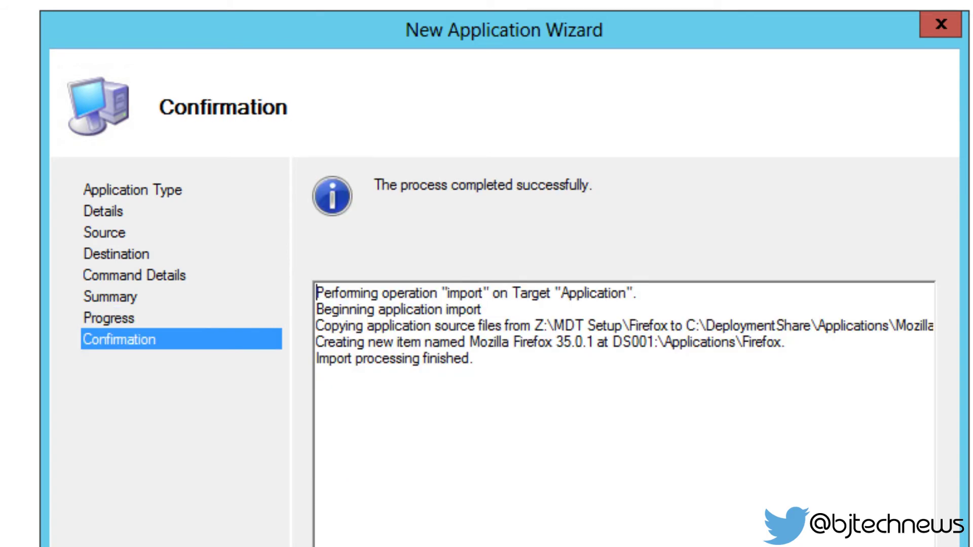
Finish the import and view Mozilla Firefox 35.0.1's properties in the Firefox folder
{"action": "key", "text": "Return"}
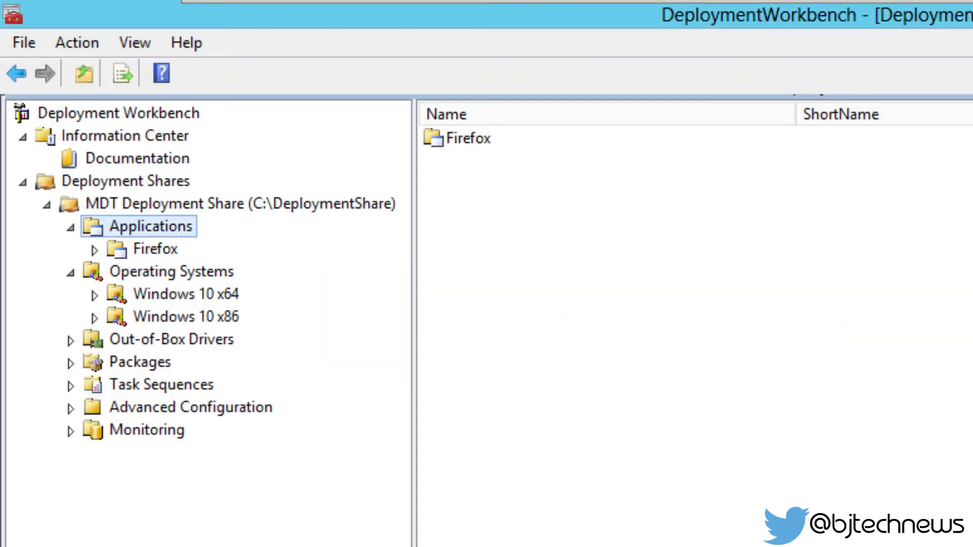
{"action": "left_click", "coordinate": [145, 249]}
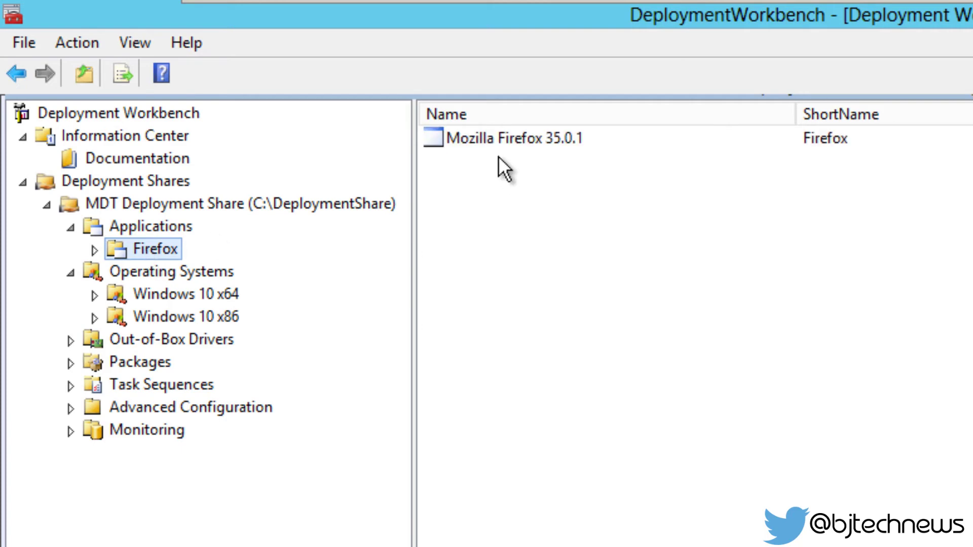
{"action": "left_click", "coordinate": [525, 139]}
{"action": "double_click", "coordinate": [525, 138]}
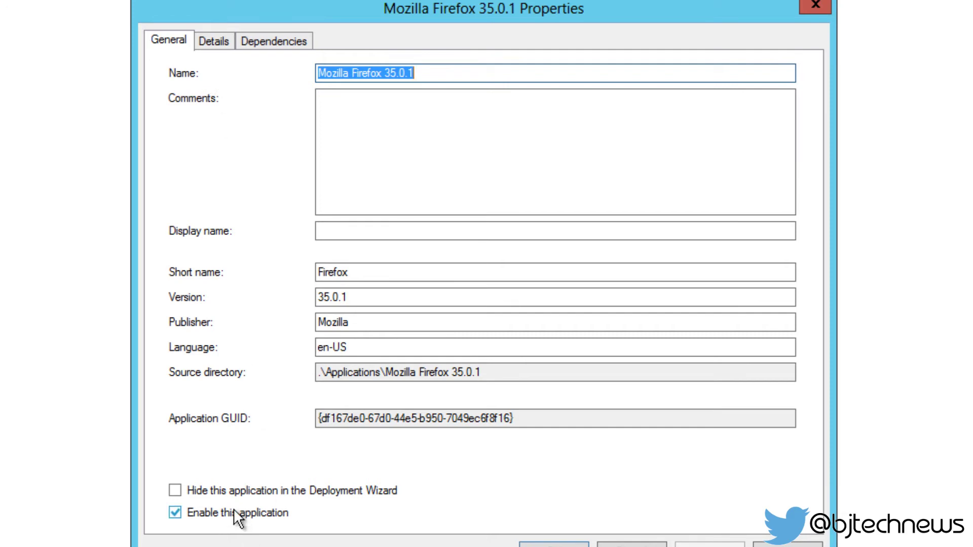
{"action": "left_click", "coordinate": [215, 41]}
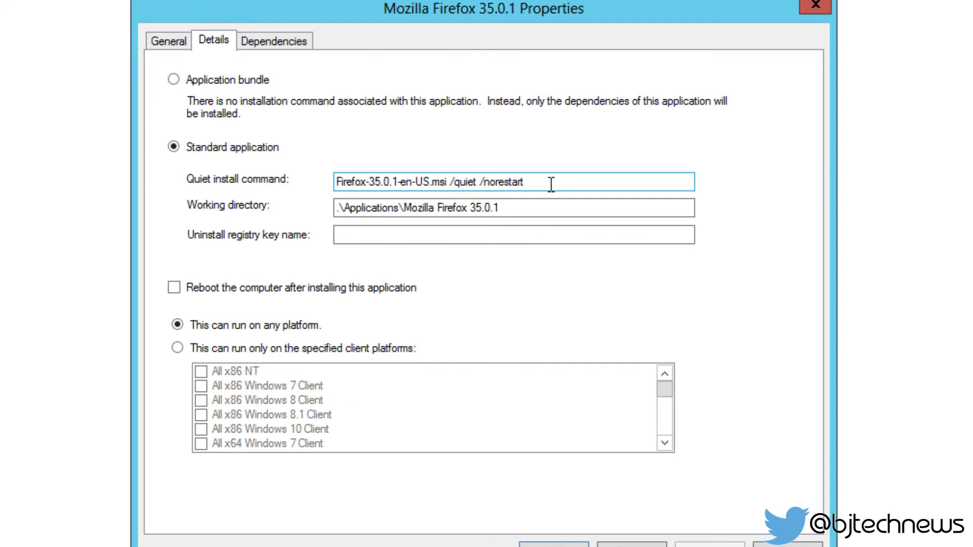
{"action": "left_click_drag", "start_coordinate": [550, 183], "coordinate": [321, 188]}
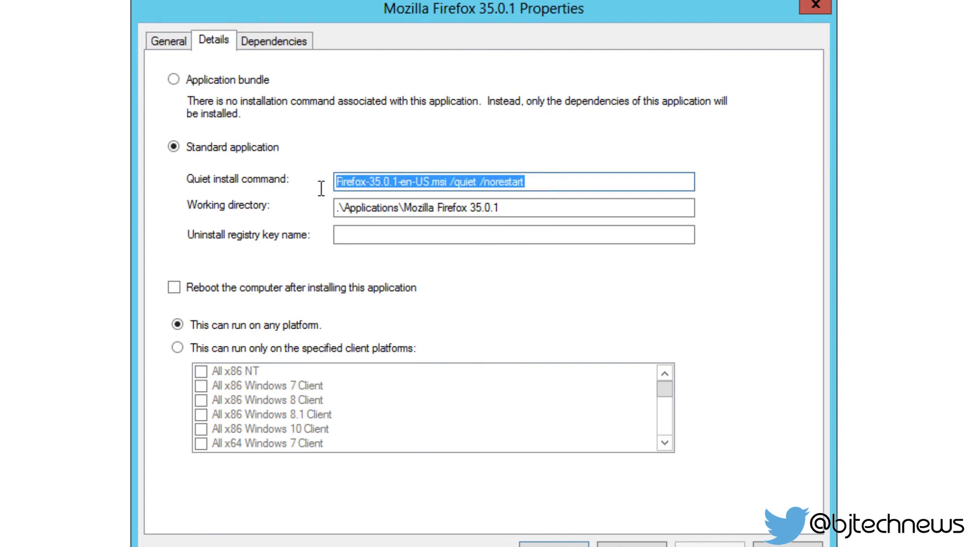
{"action": "left_click", "coordinate": [205, 347]}
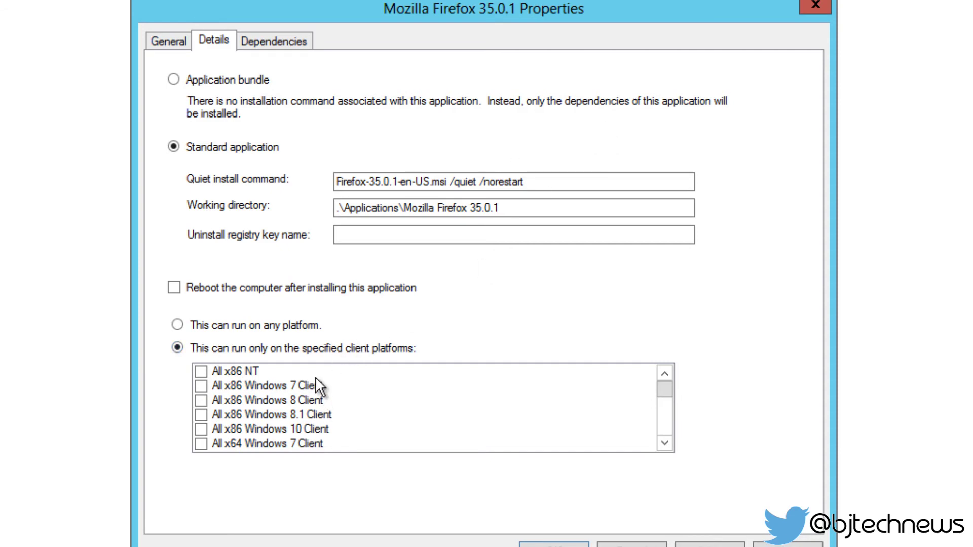
{"action": "left_click", "coordinate": [271, 325]}
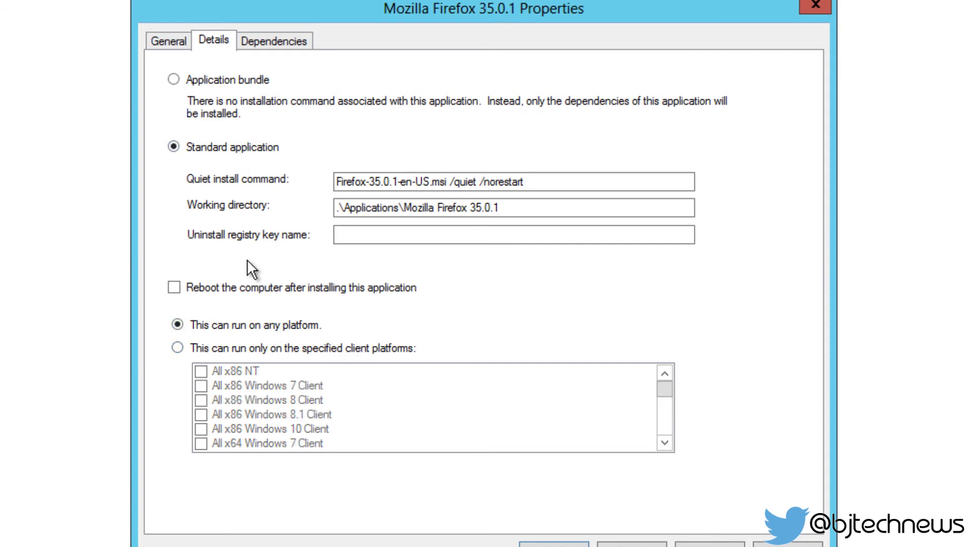
{"action": "left_click", "coordinate": [280, 45]}
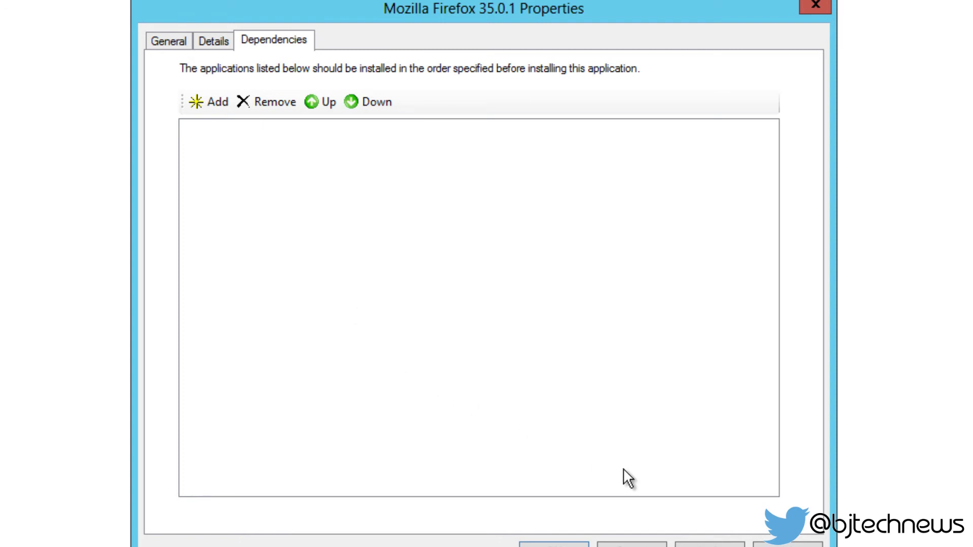
{"action": "left_click", "coordinate": [170, 41]}
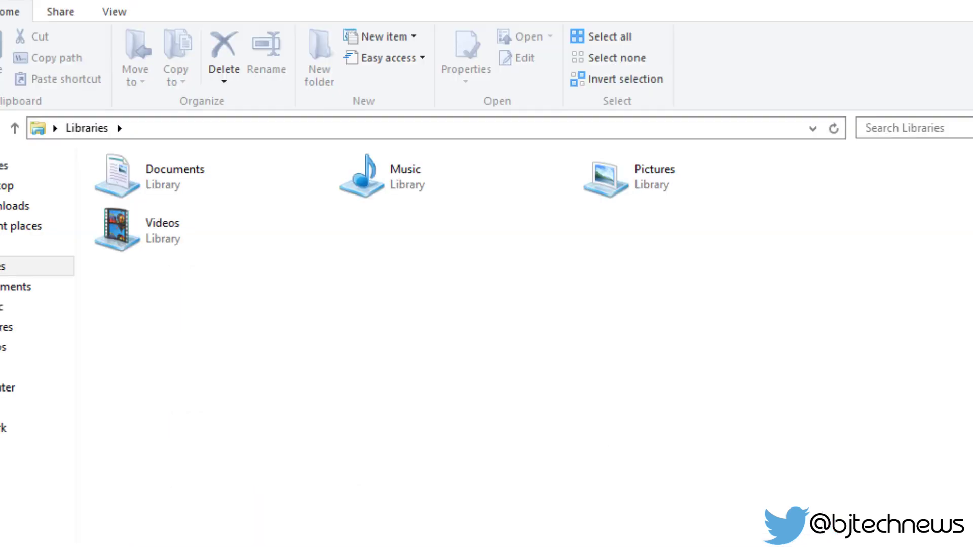
Browse to C:\DeploymentShare\Applications\Mozilla Firefox 35.0.1 in File Explorer
{"action": "left_click", "coordinate": [7, 388]}
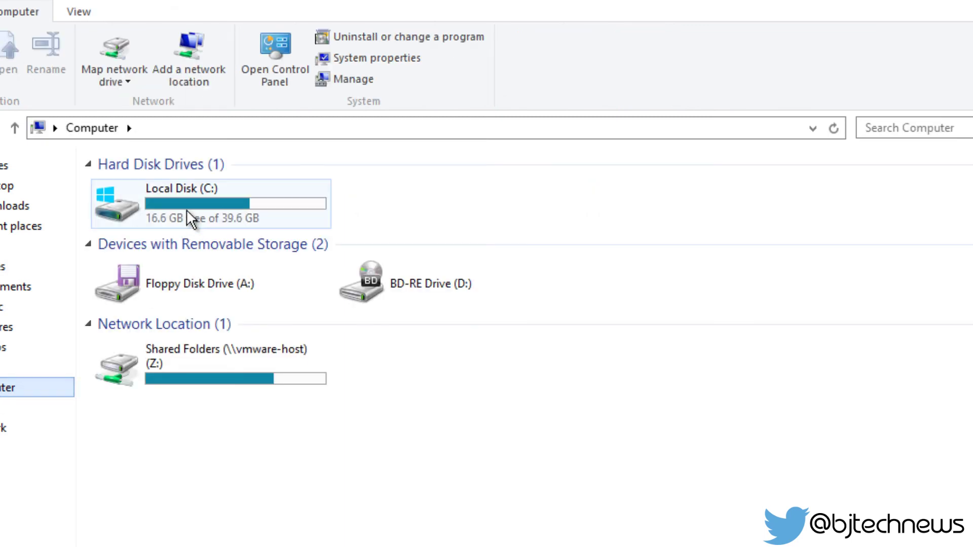
{"action": "double_click", "coordinate": [186, 208]}
{"action": "double_click", "coordinate": [171, 186]}
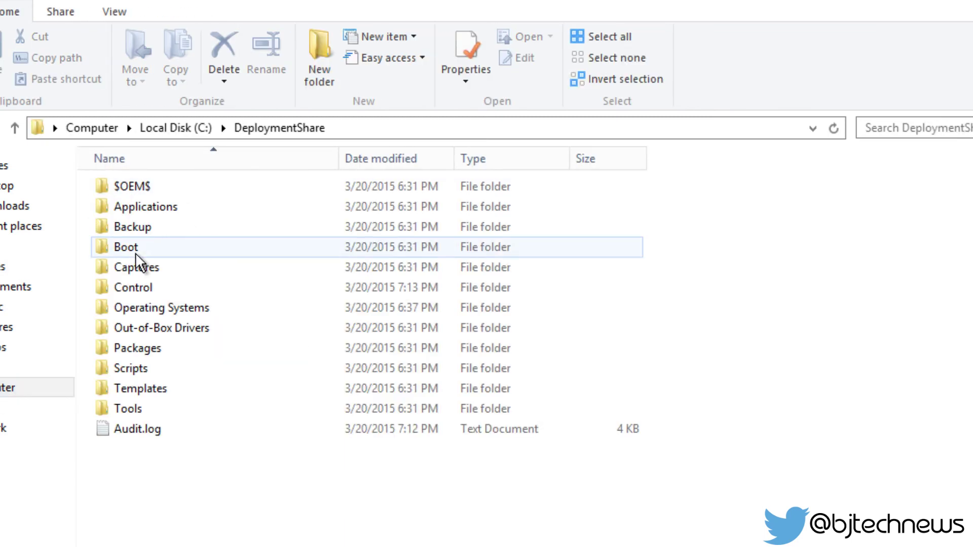
{"action": "double_click", "coordinate": [150, 207]}
{"action": "double_click", "coordinate": [149, 187]}
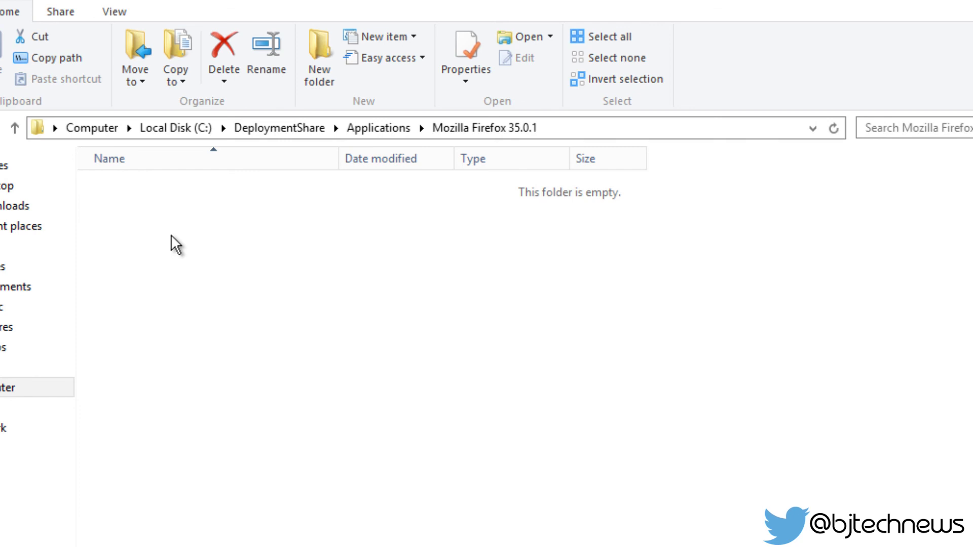